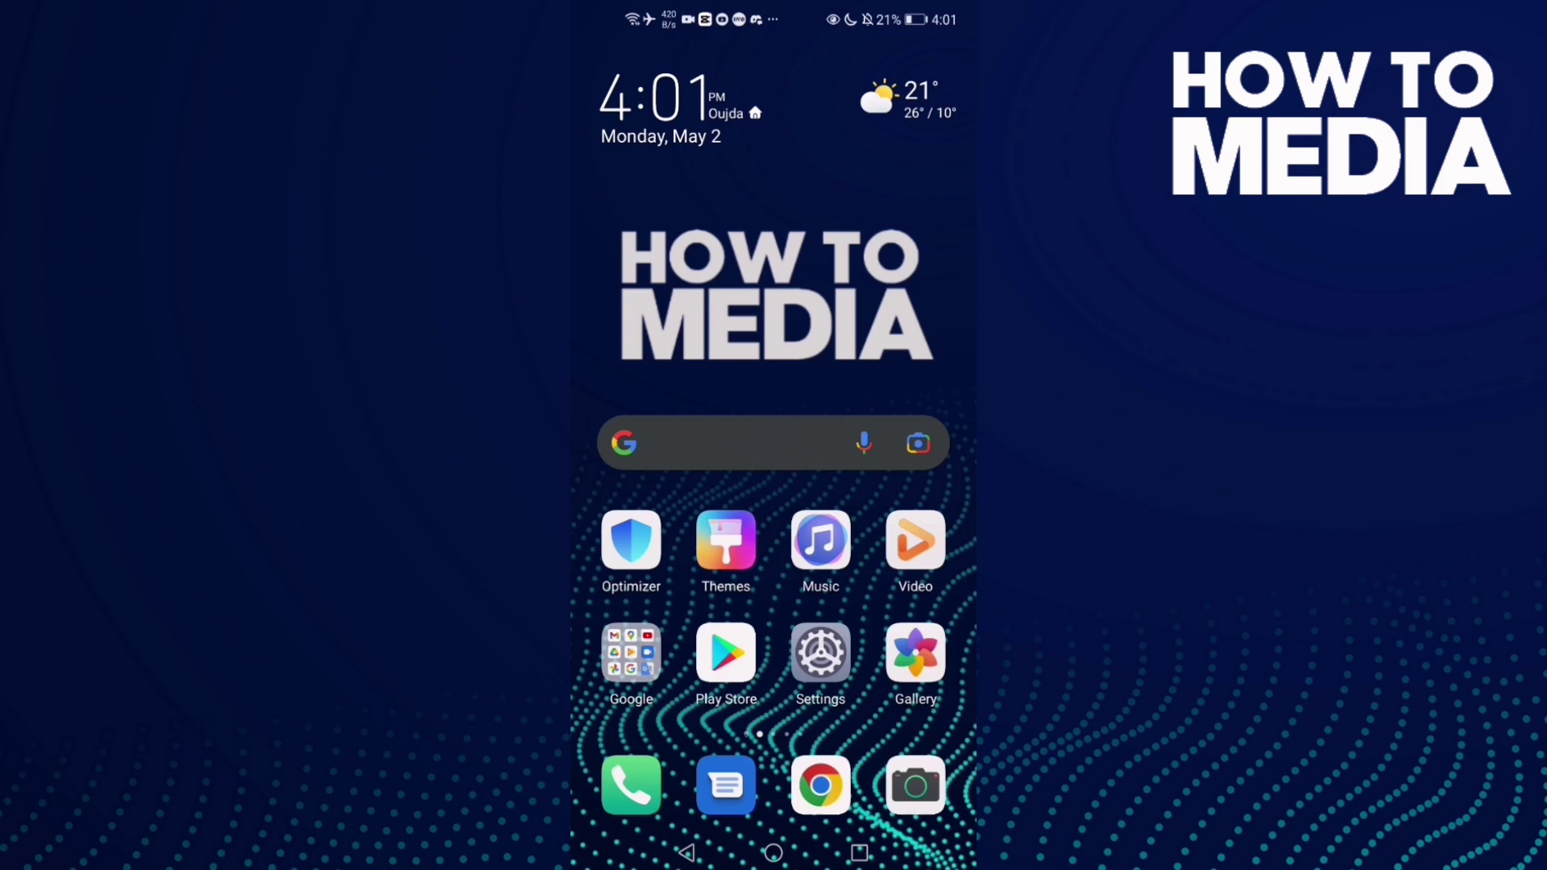
Swipe left to the home page that holds the Facebook app
left_click_drag(870, 484, 581, 484)
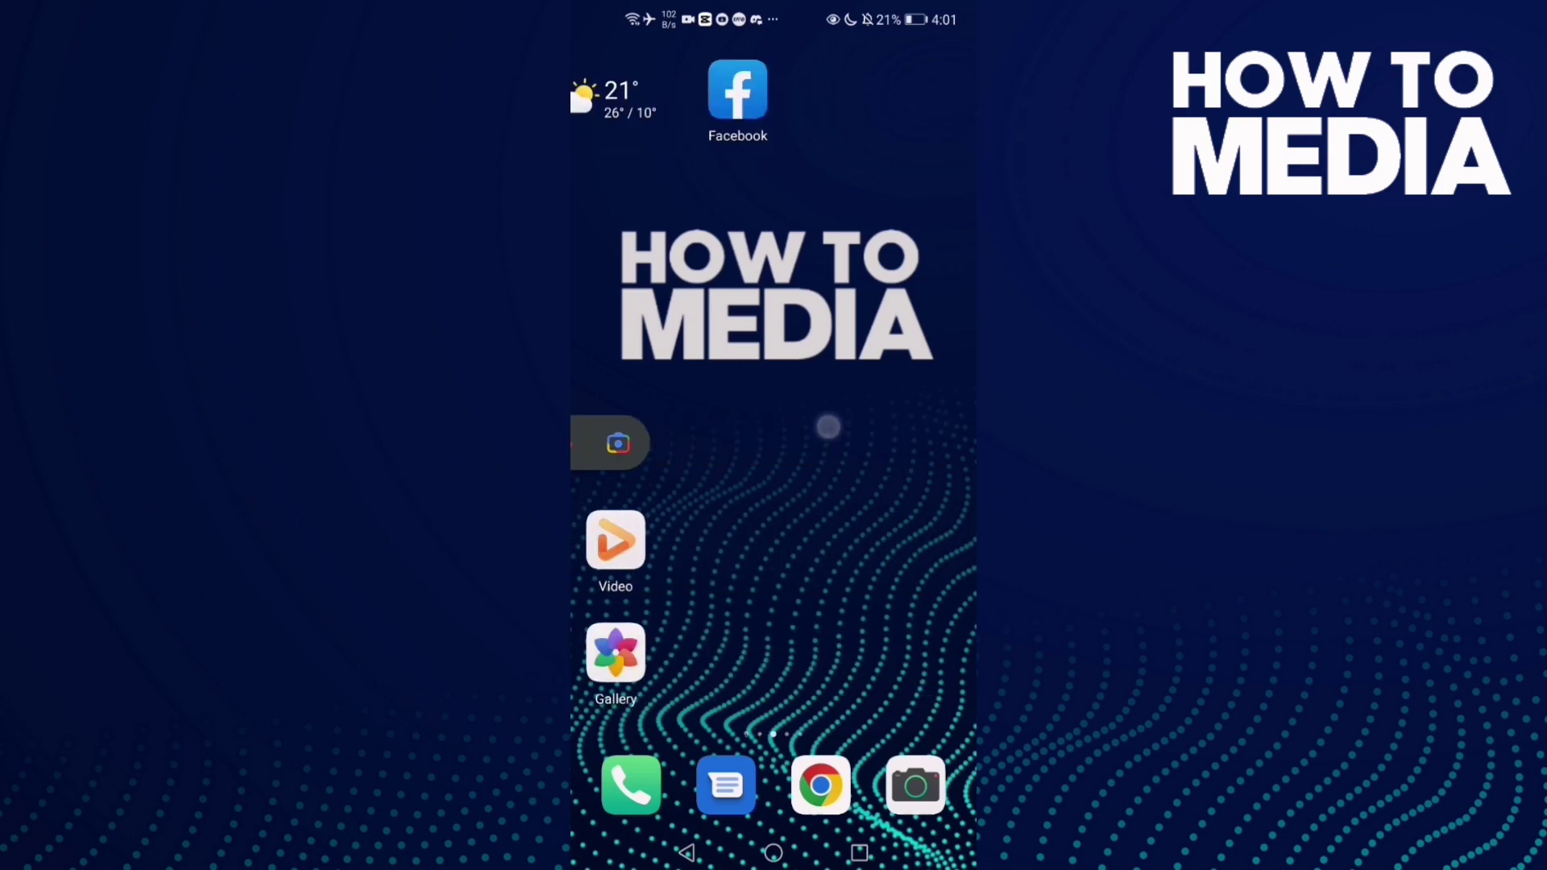
Launch Facebook and open Settings > Profile and Tagging > 'Who can post on your profile?'
left_click(632, 91)
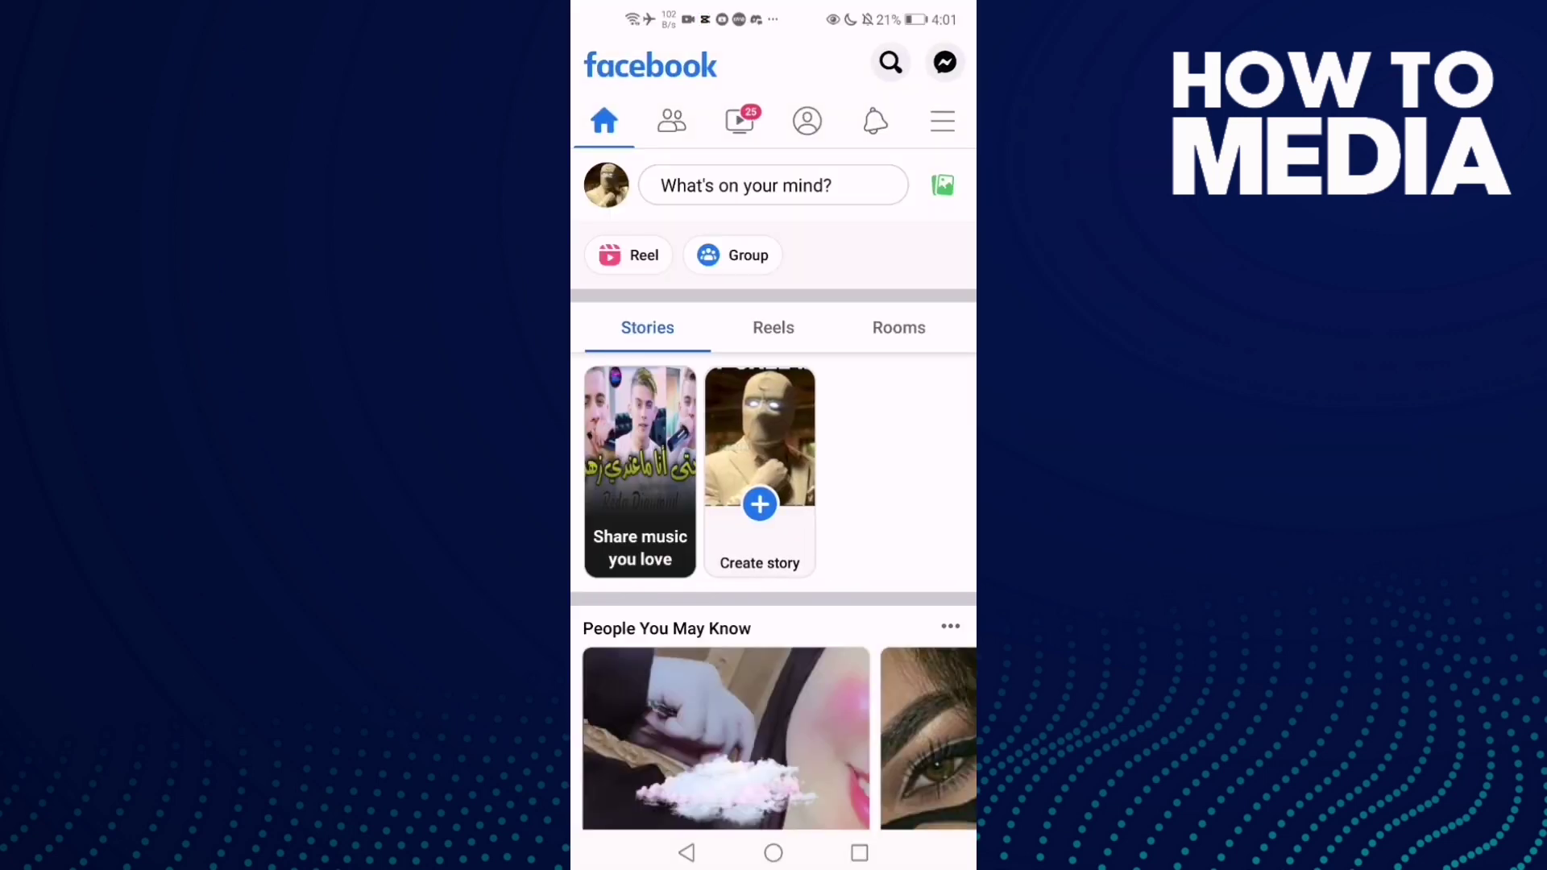
left_click(942, 120)
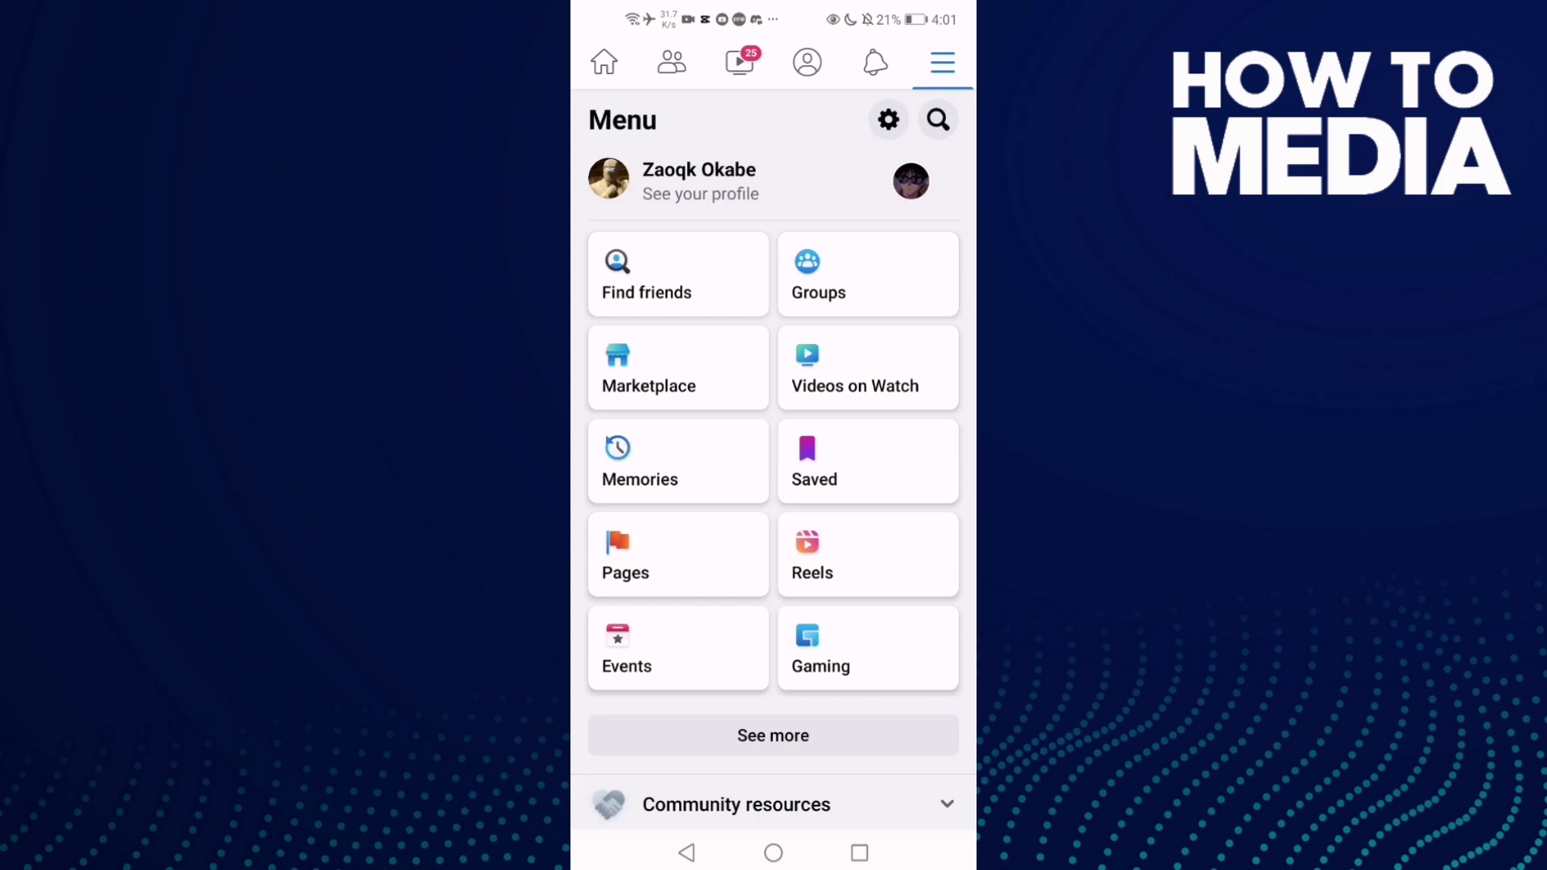
scroll(907, 528, "down", 3)
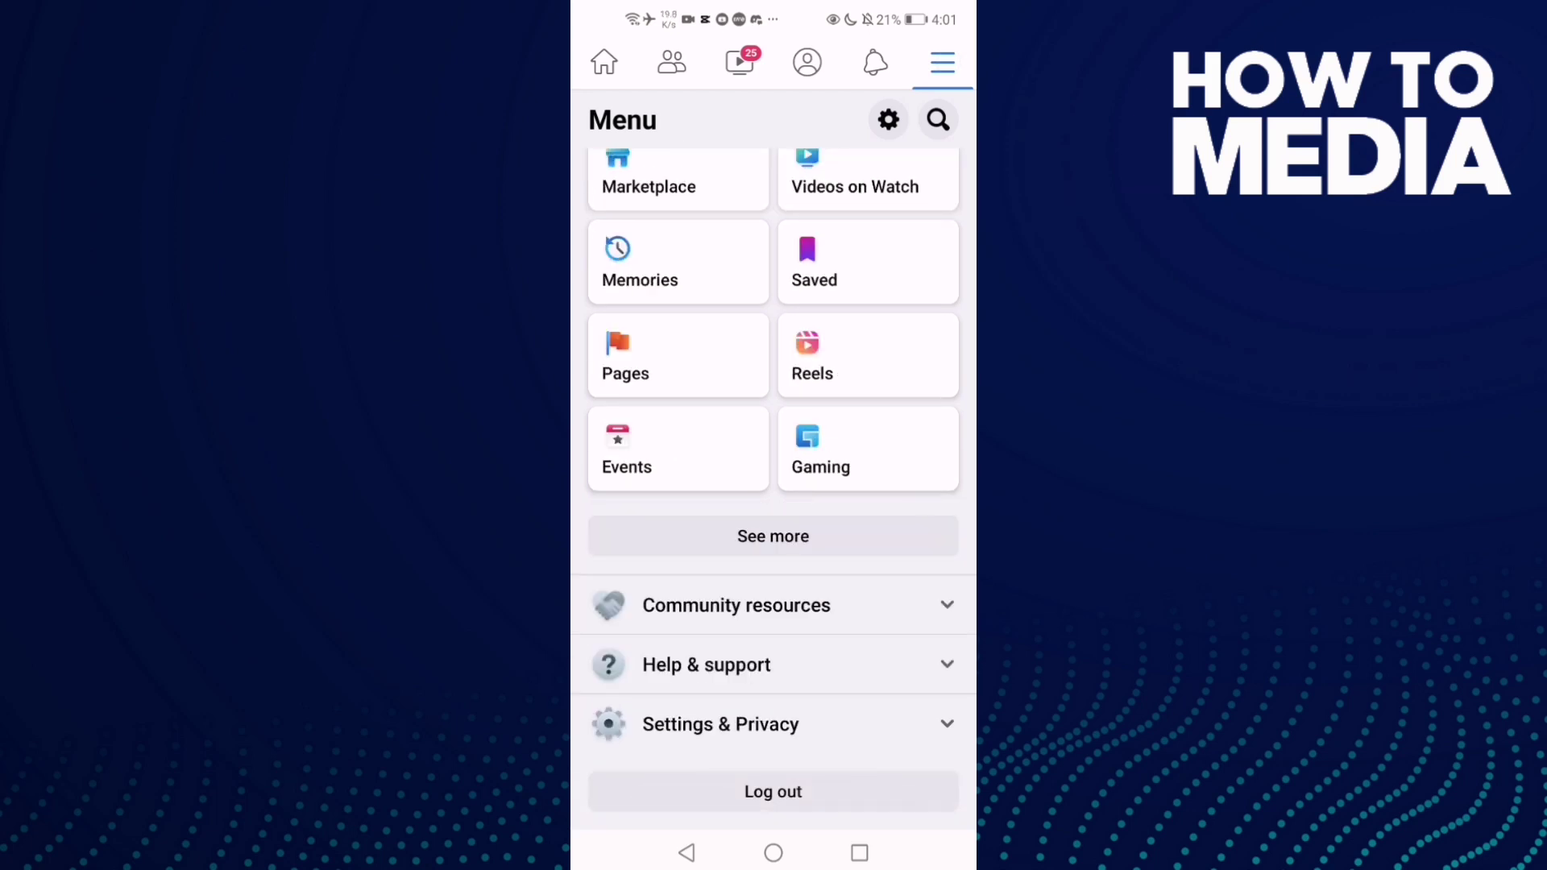
left_click(721, 724)
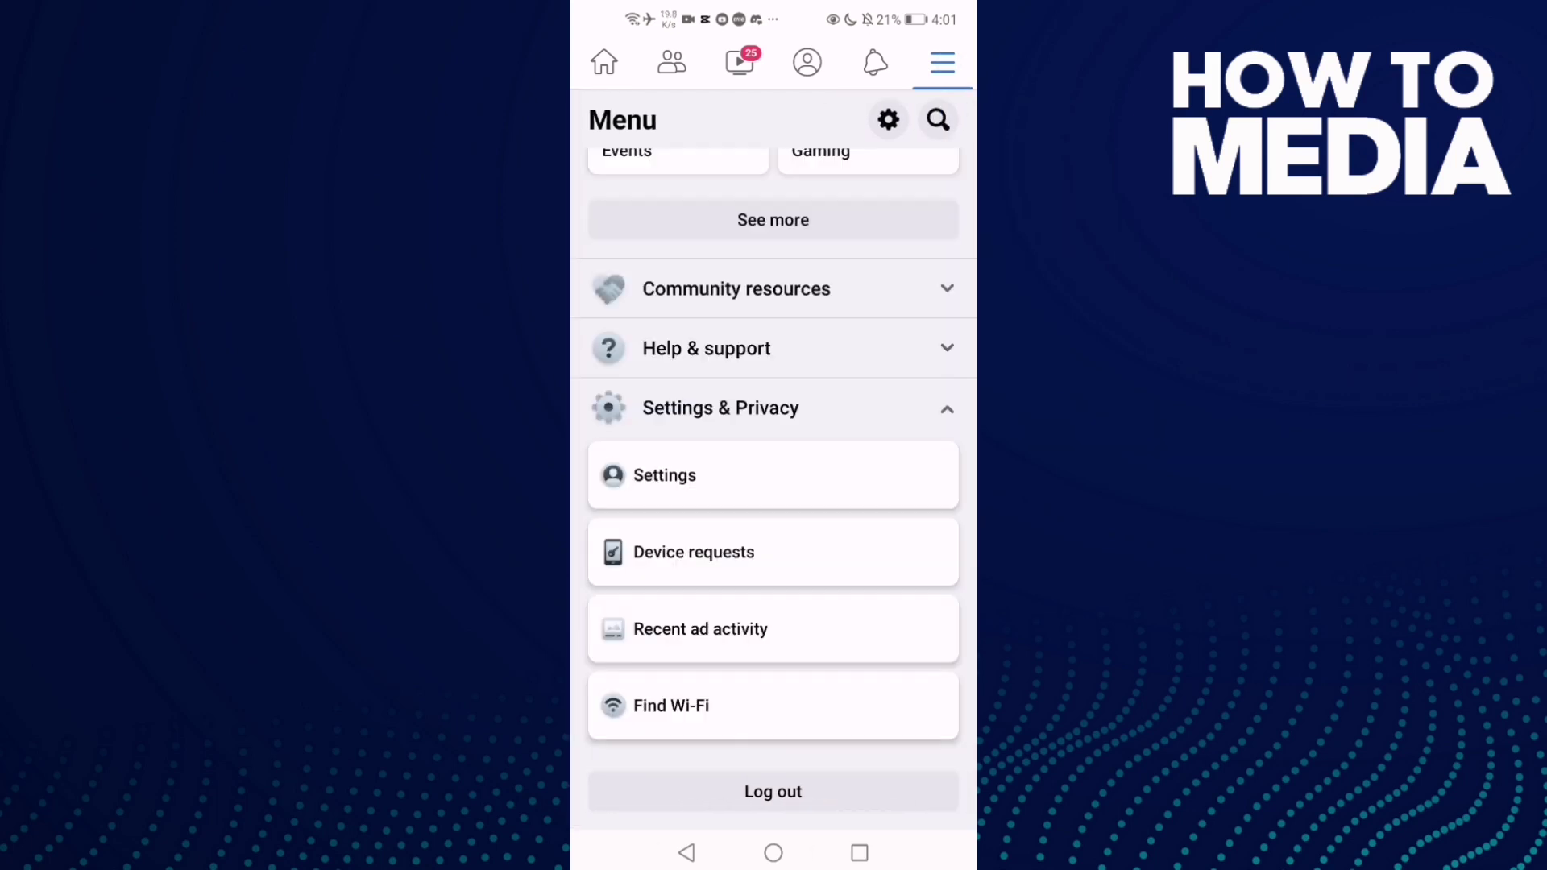
left_click(665, 475)
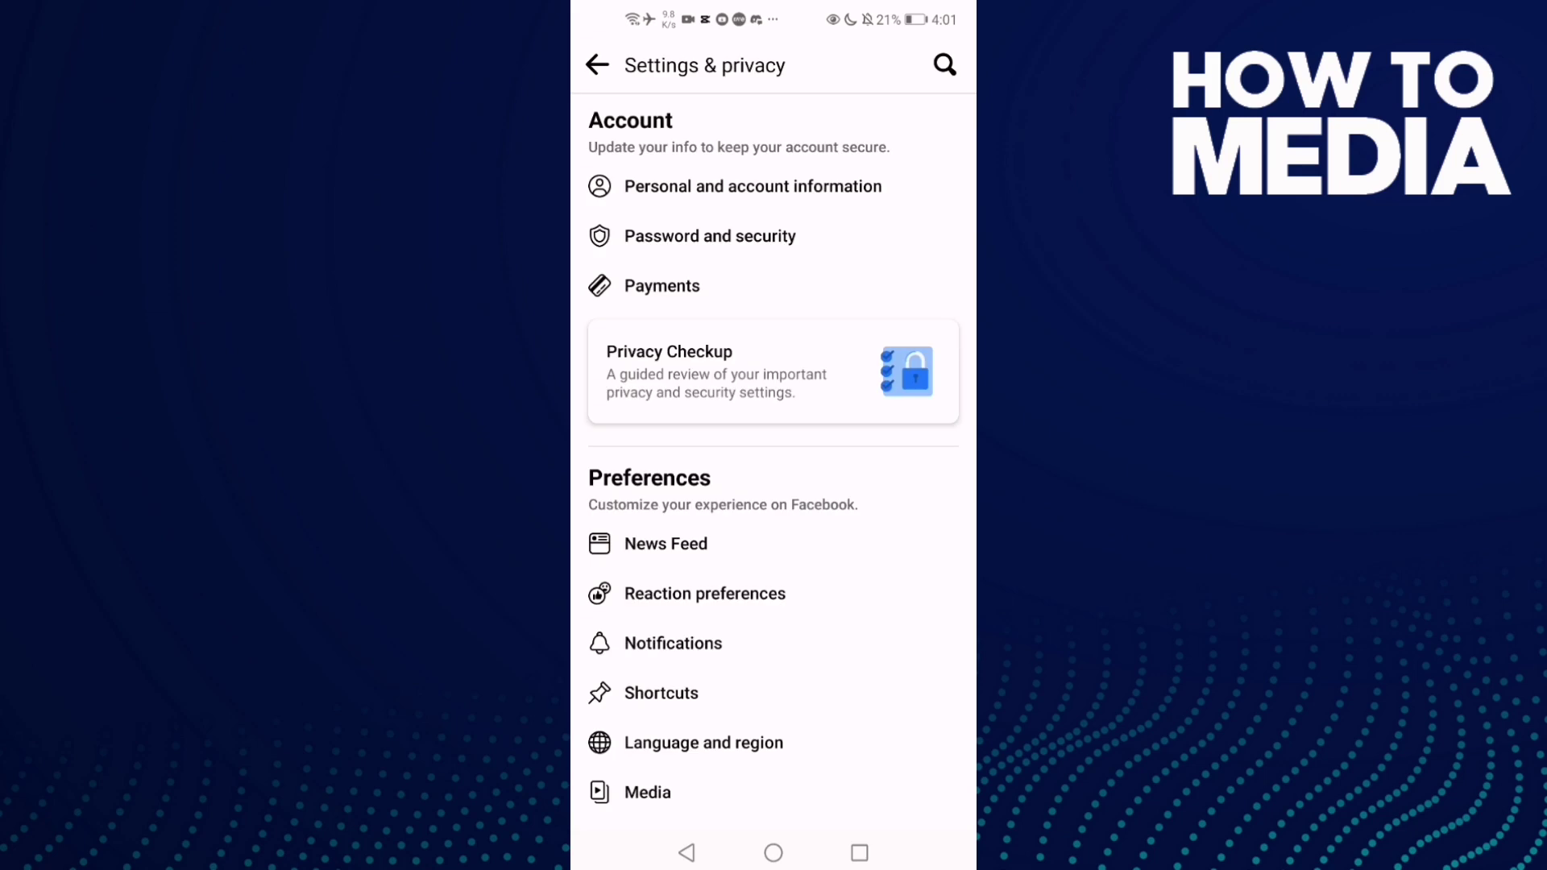
scroll(891, 404, "down", 5)
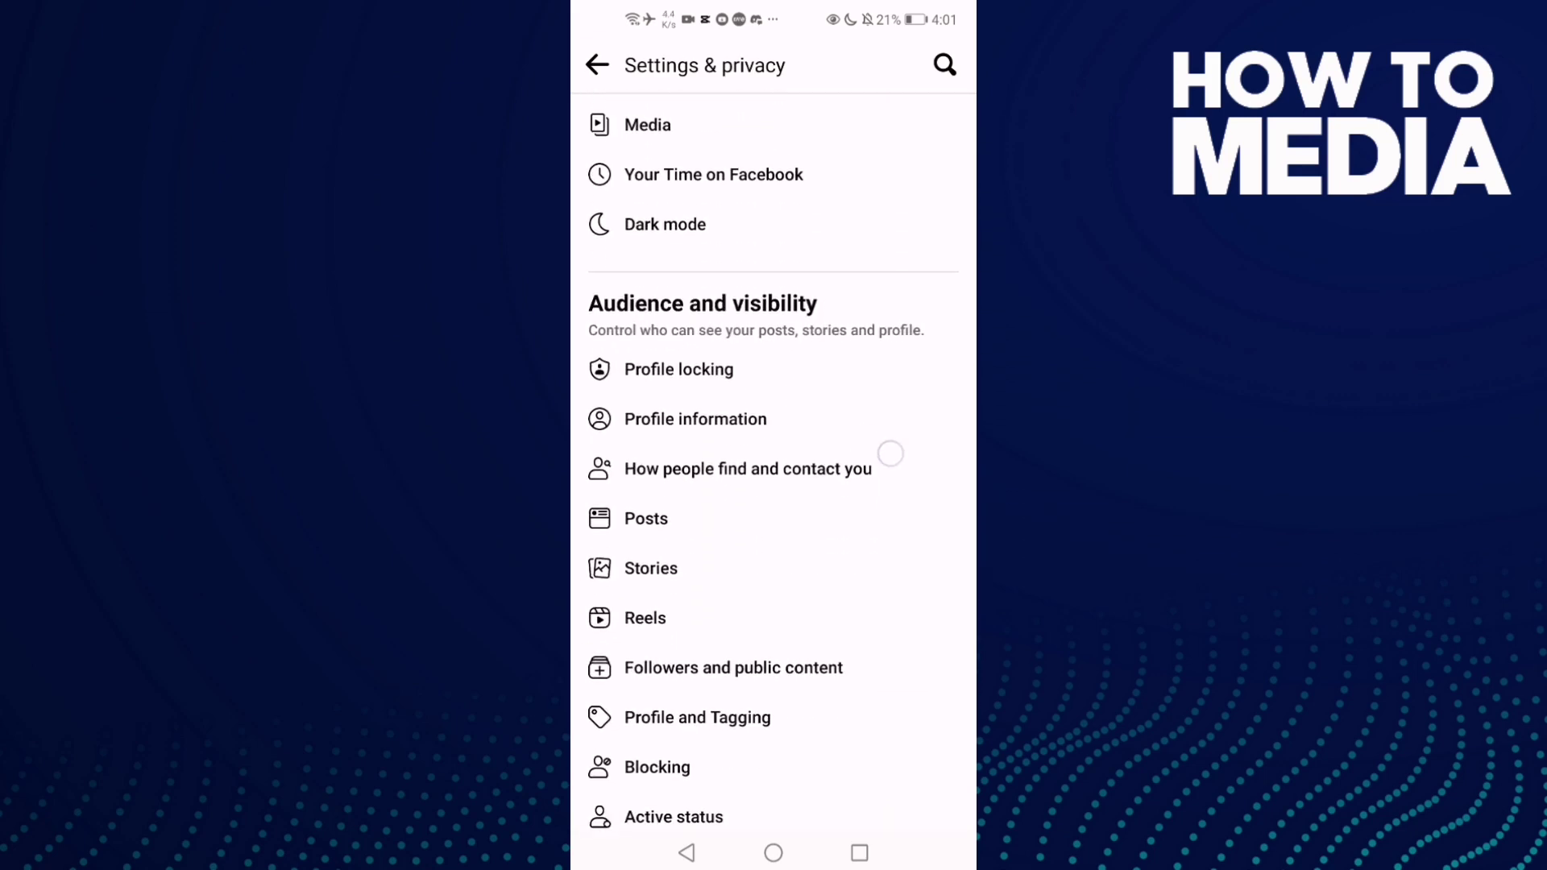
left_click_drag(773, 577, 786, 623)
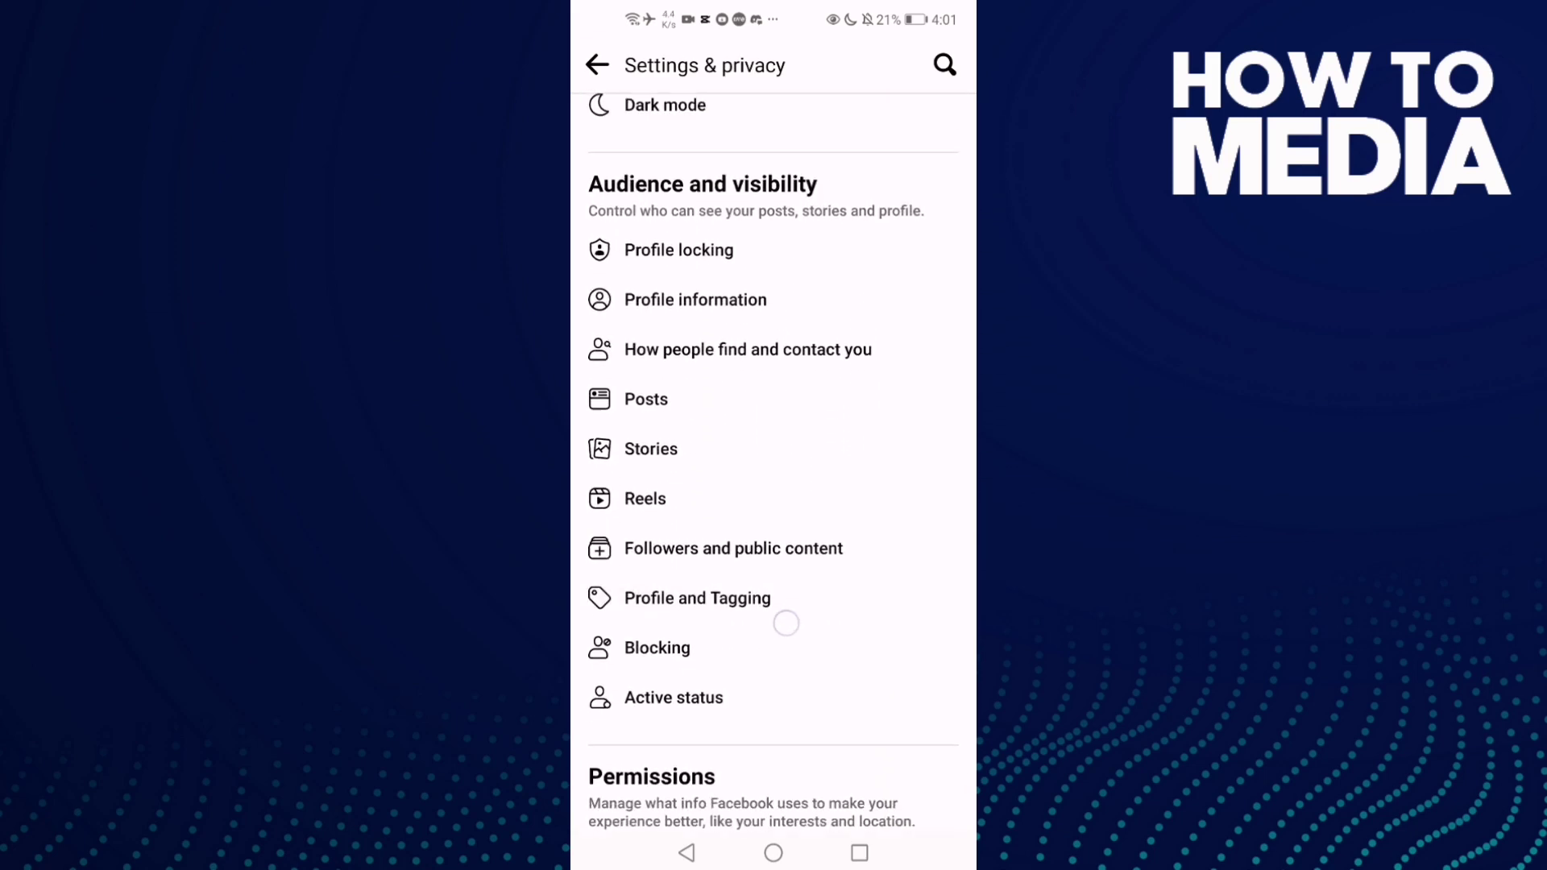
left_click(783, 605)
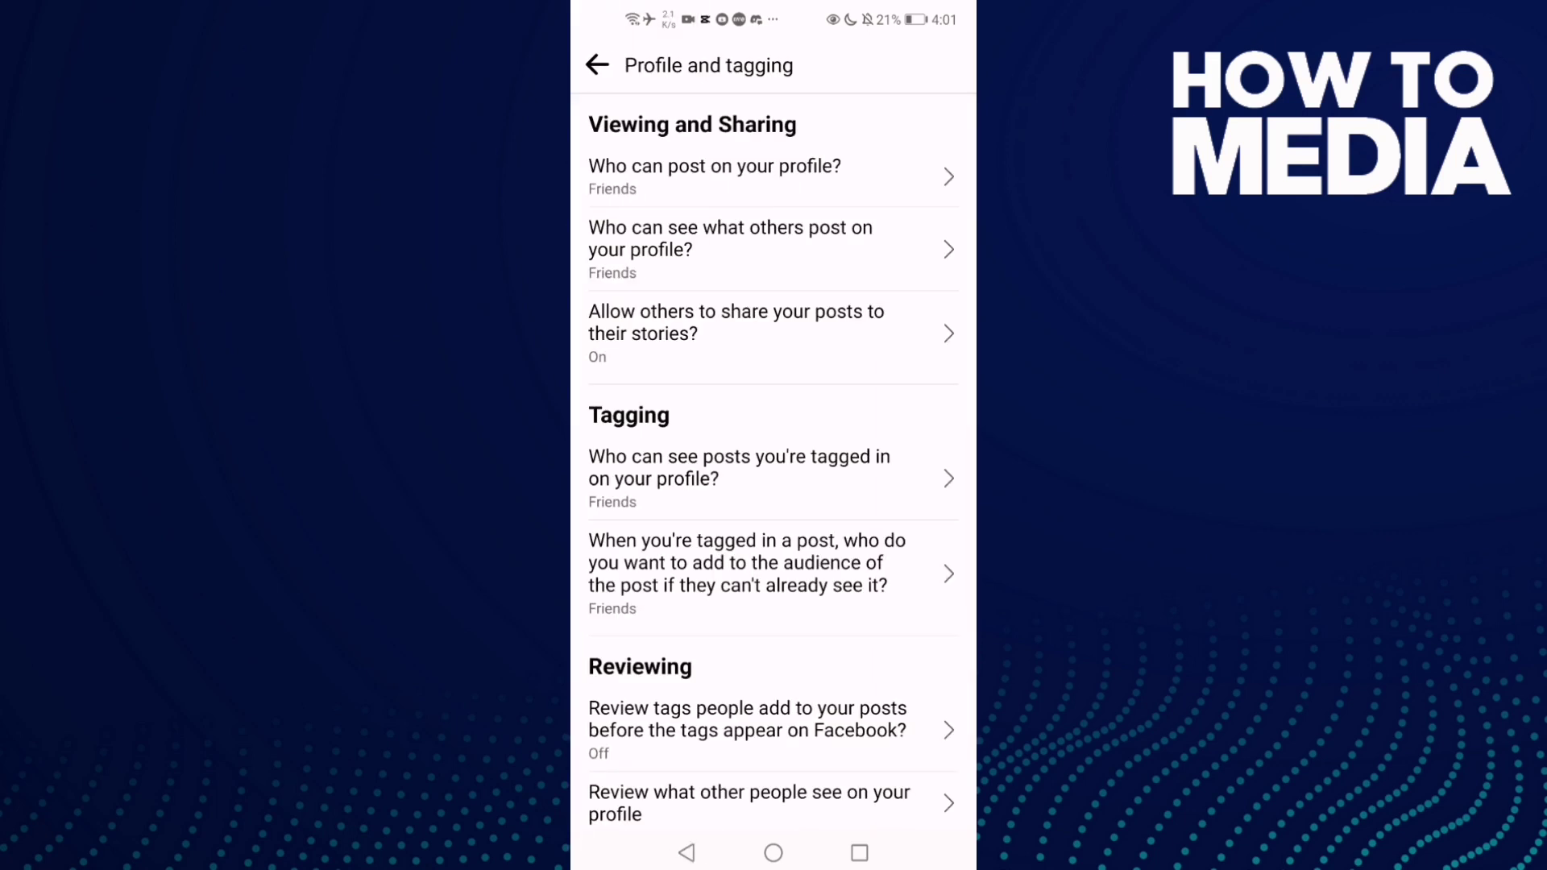
left_click_drag(805, 162, 897, 217)
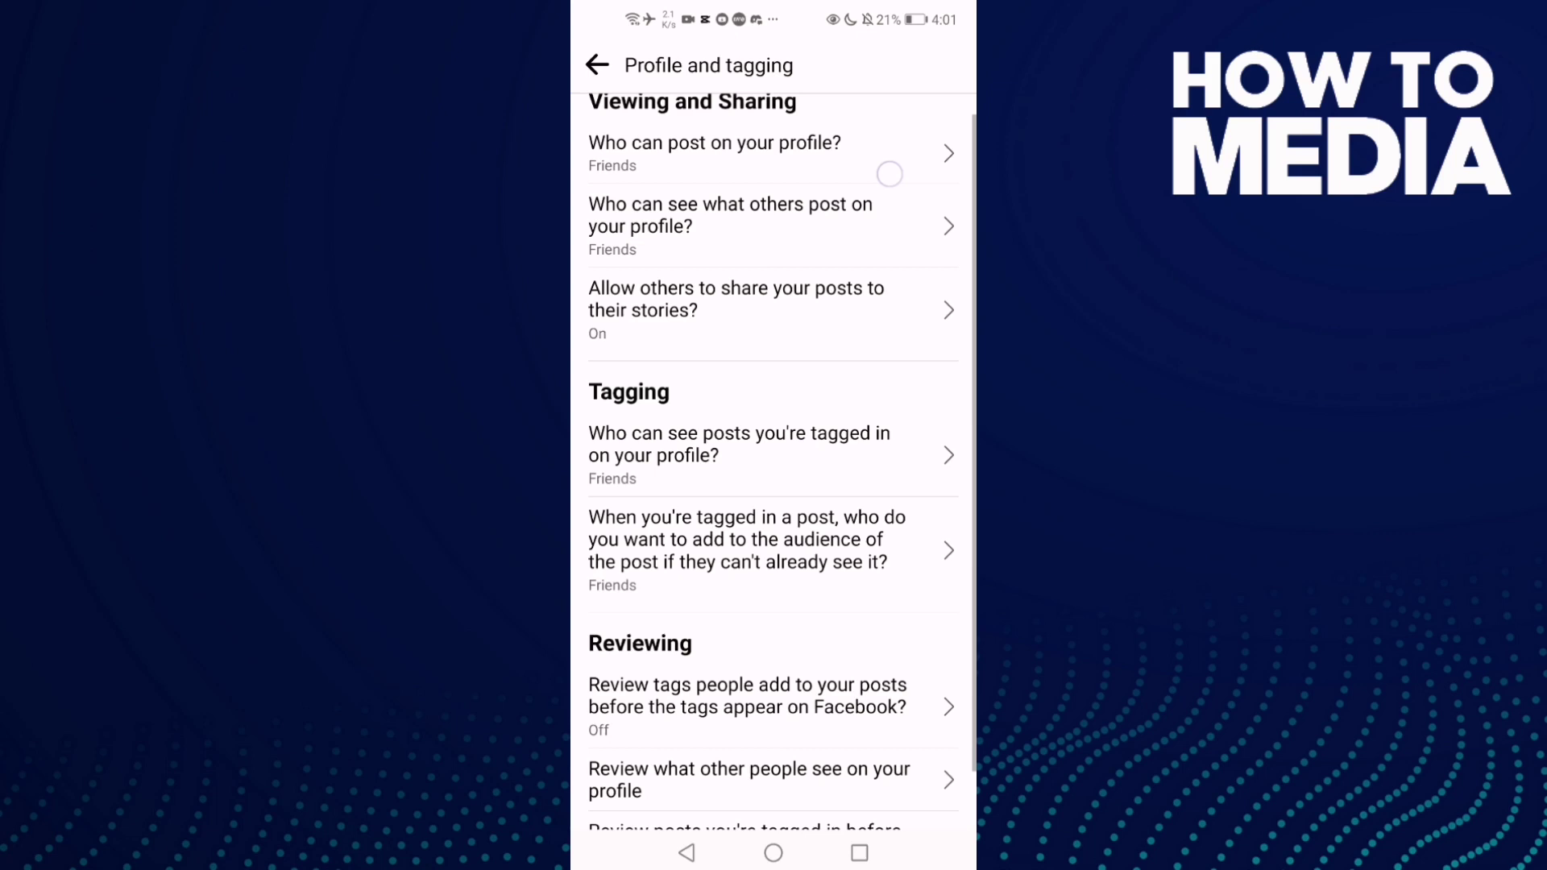
left_click(749, 177)
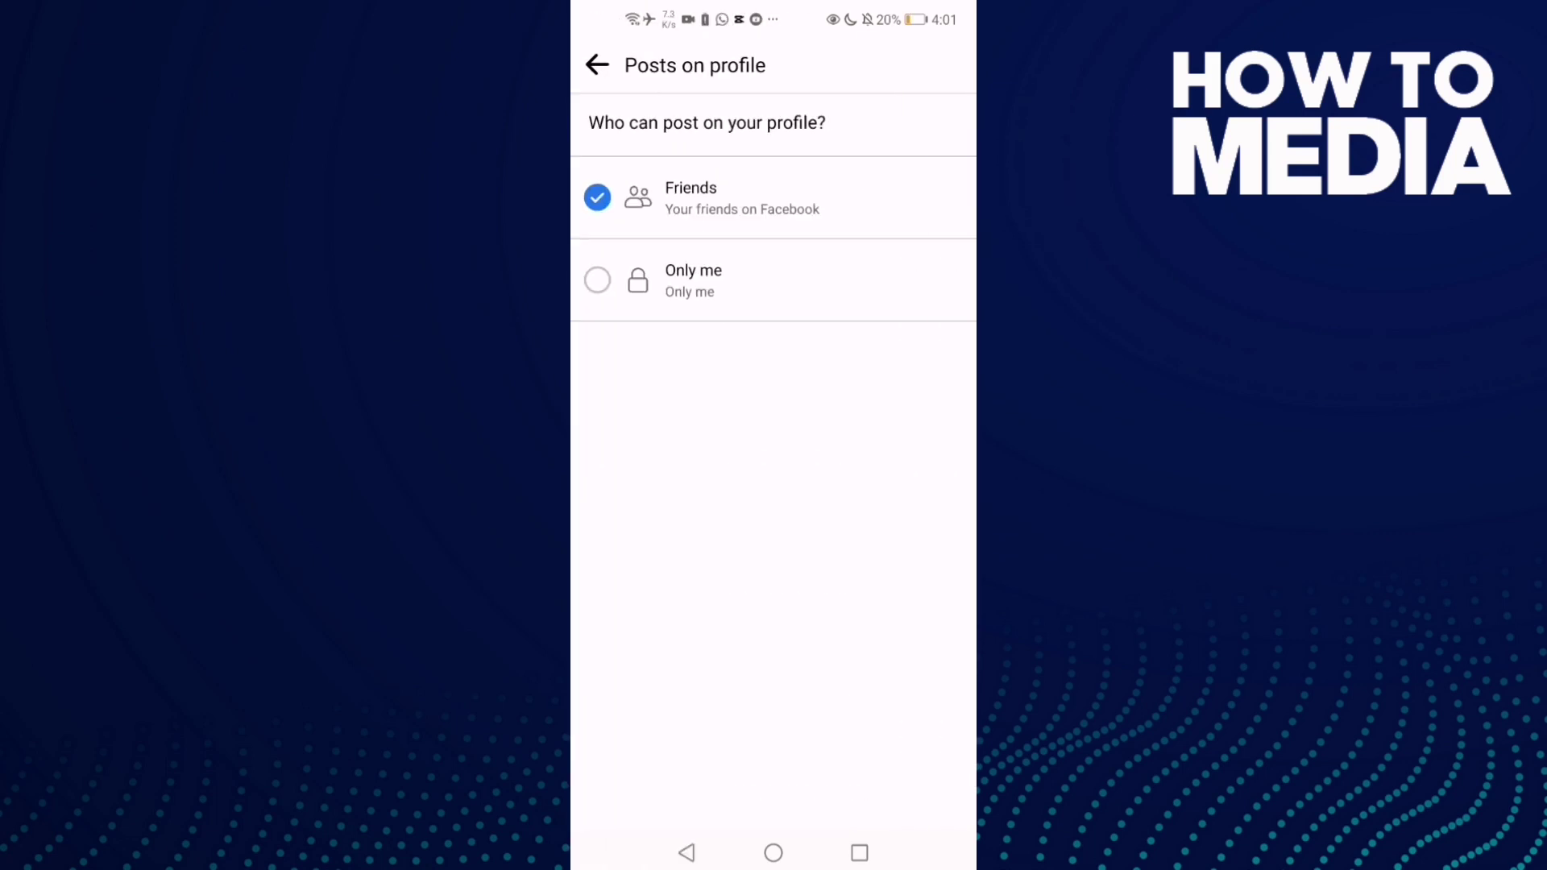
Set 'Who can post on your profile?' to Only me, go back, and return home
left_click(663, 181)
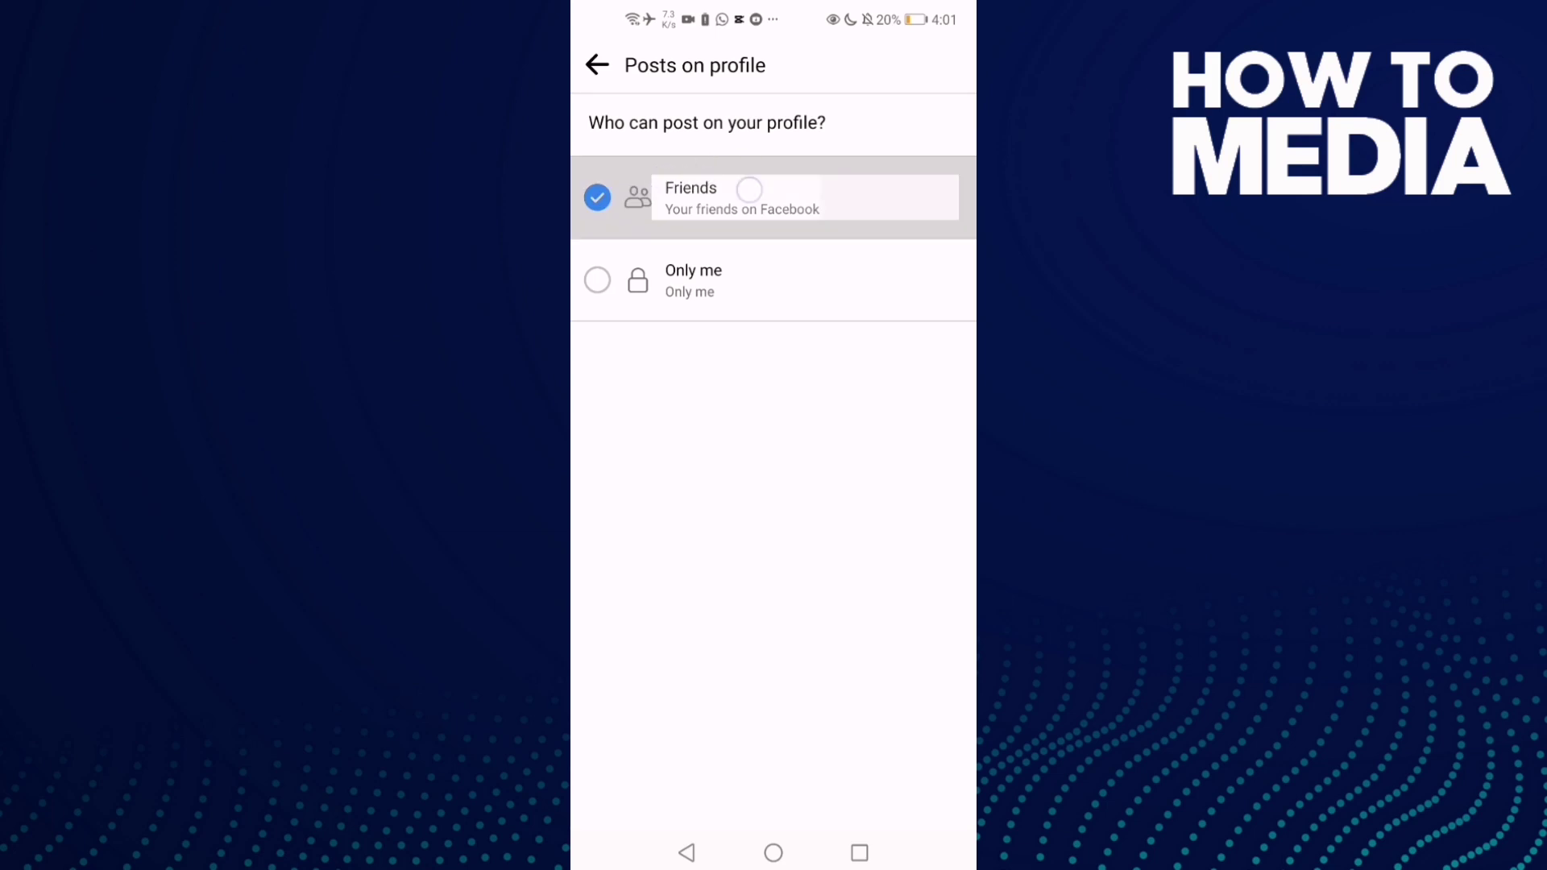
left_click(633, 268)
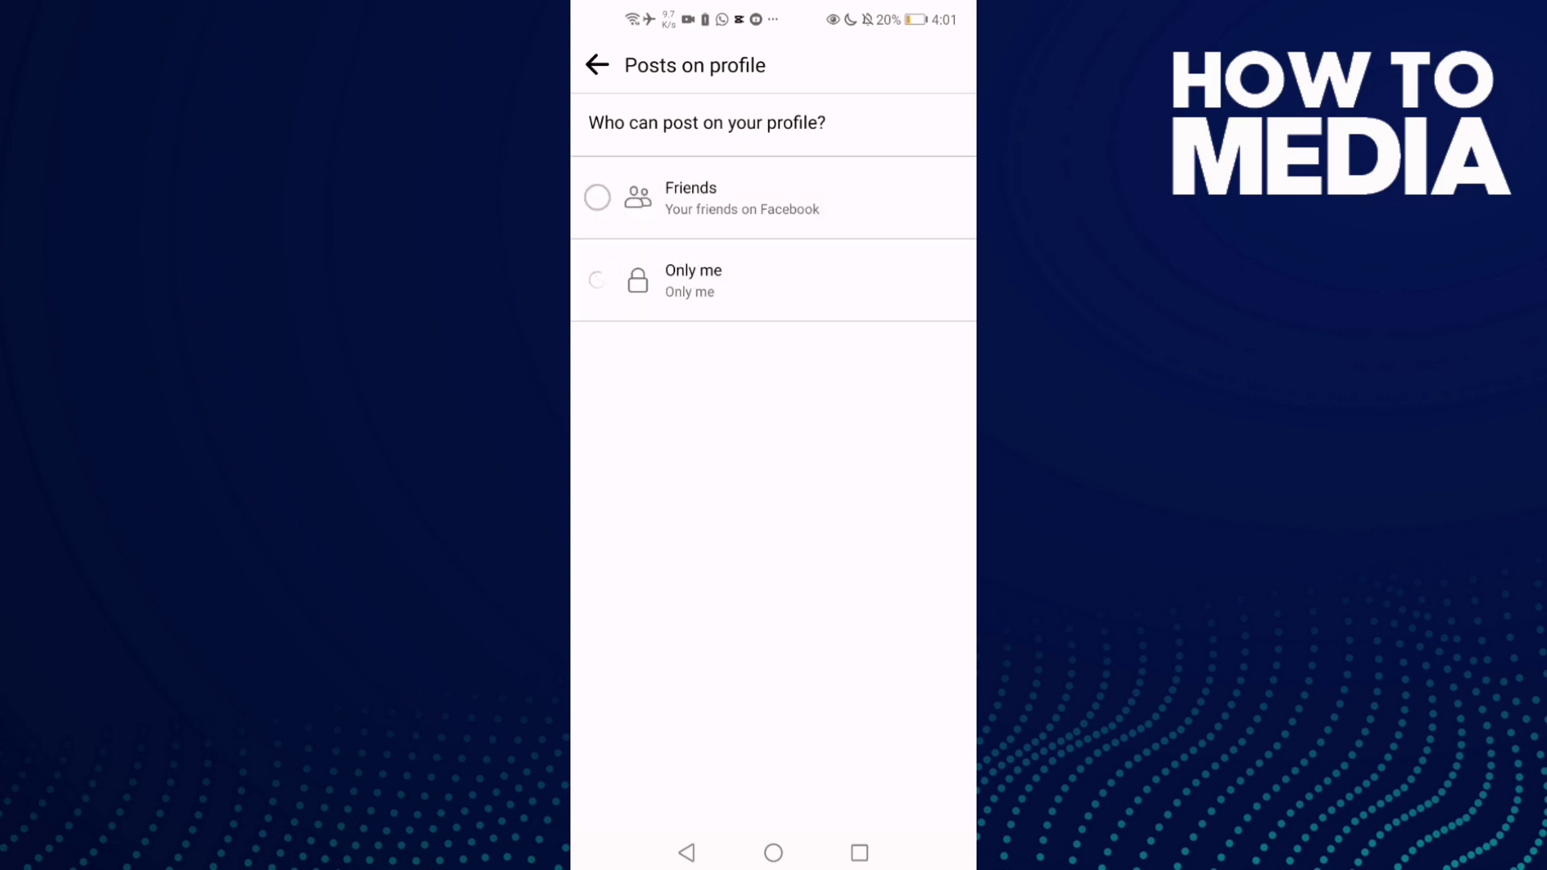
left_click(707, 844)
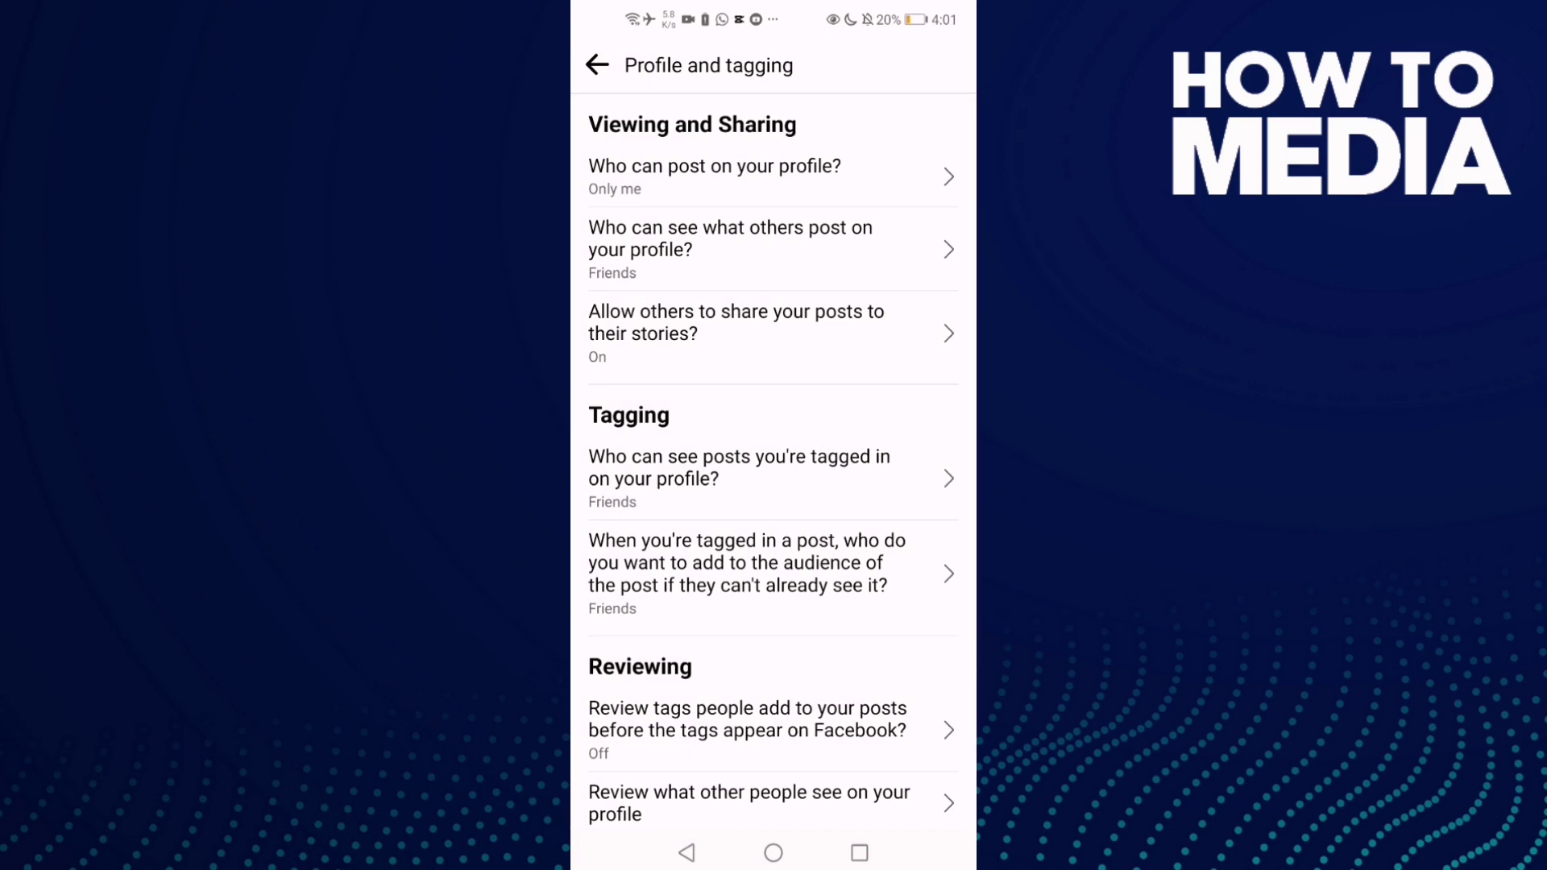
left_click(774, 853)
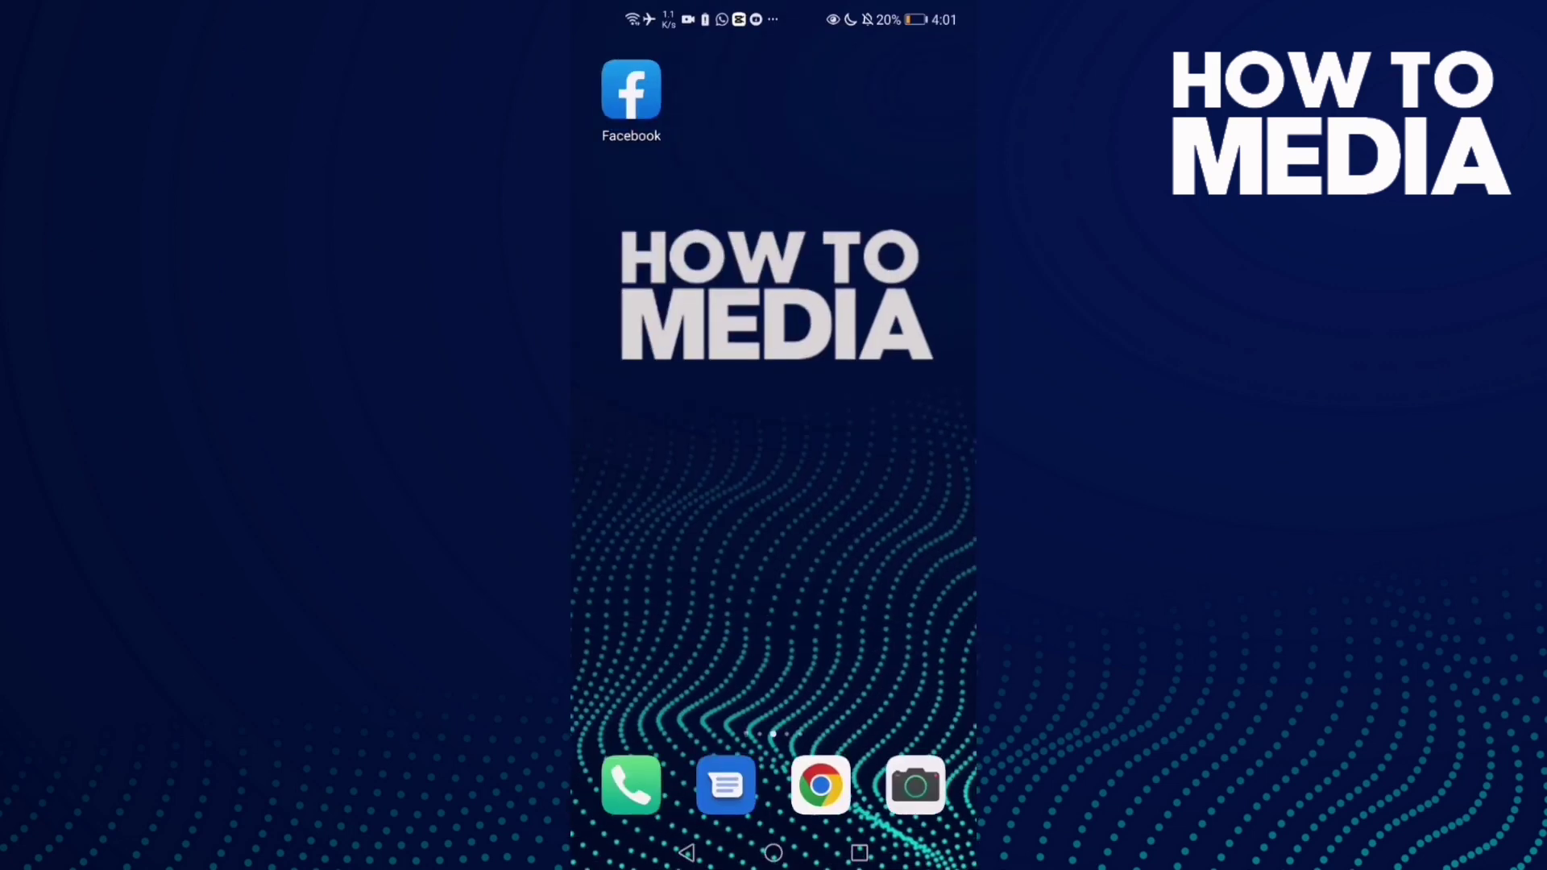
Swipe right back to the main home page with the clock and search bar
left_click_drag(749, 472, 918, 467)
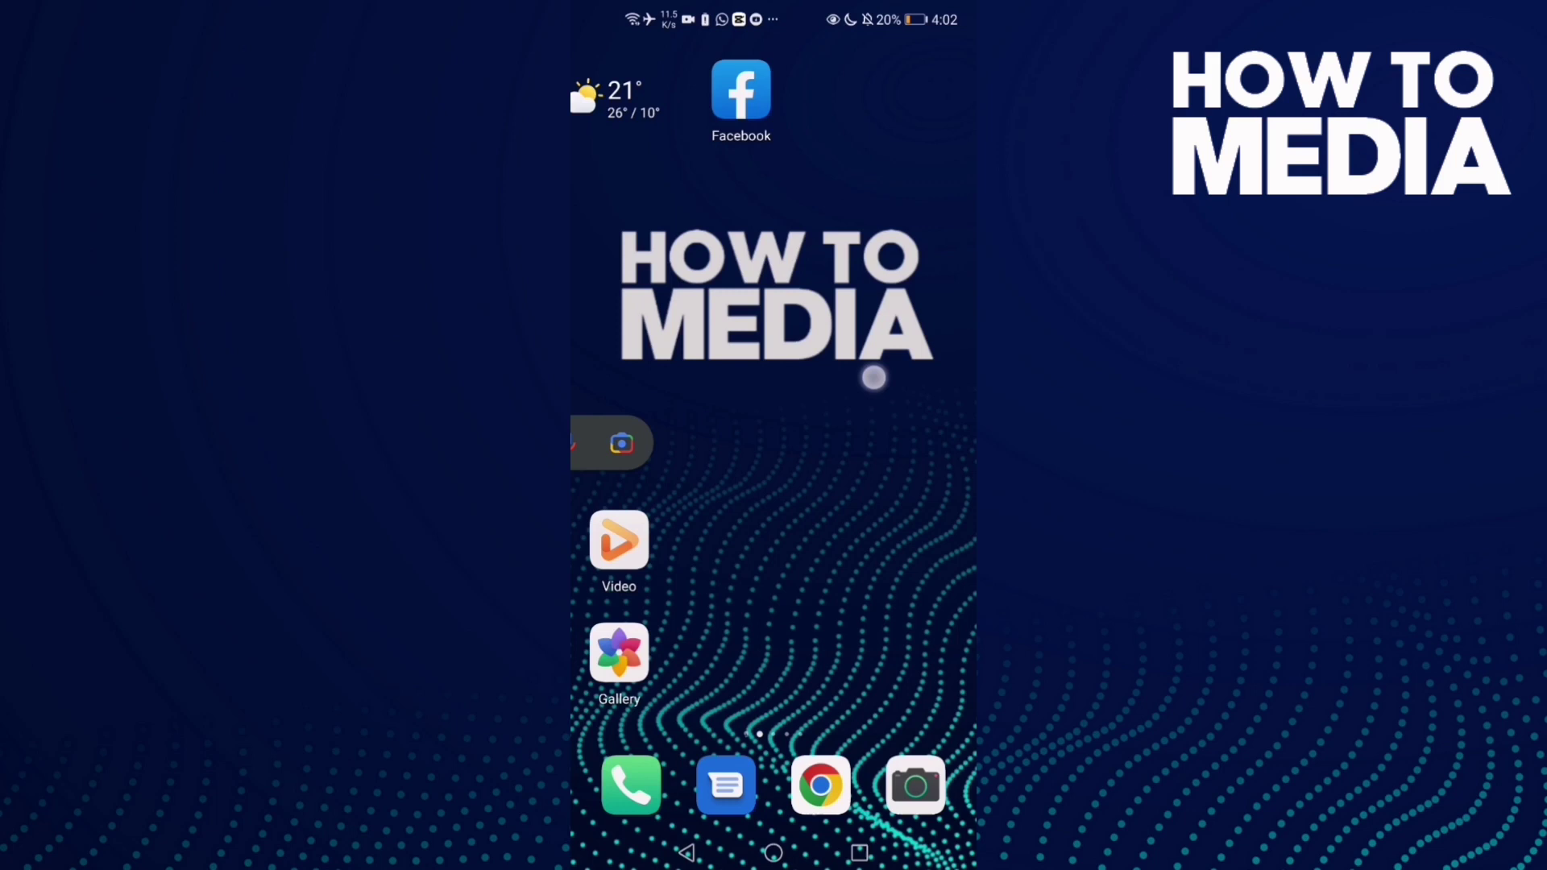